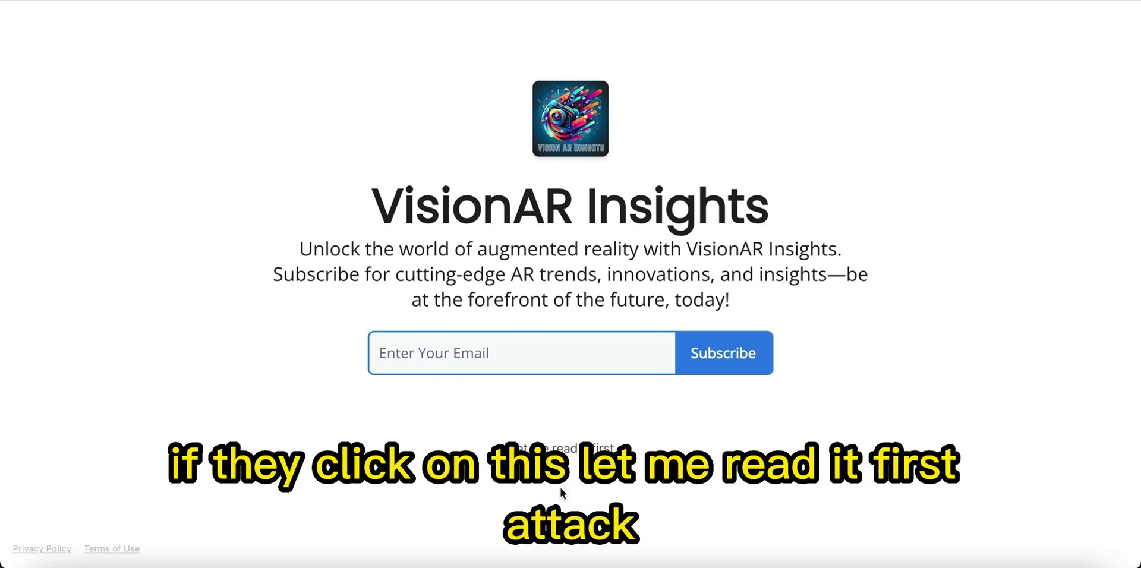
Skip subscribing with 'Let me read it first' and scroll through the VisionAR Insights post archive
click(553, 451)
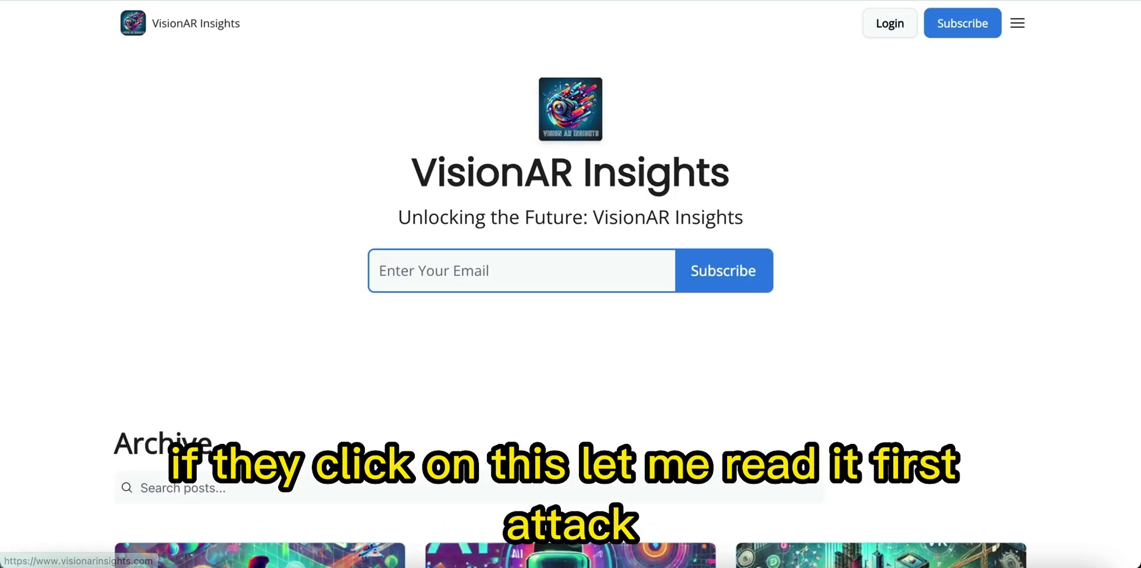
scroll(553, 457, down, 8)
scroll(554, 457, down, 5)
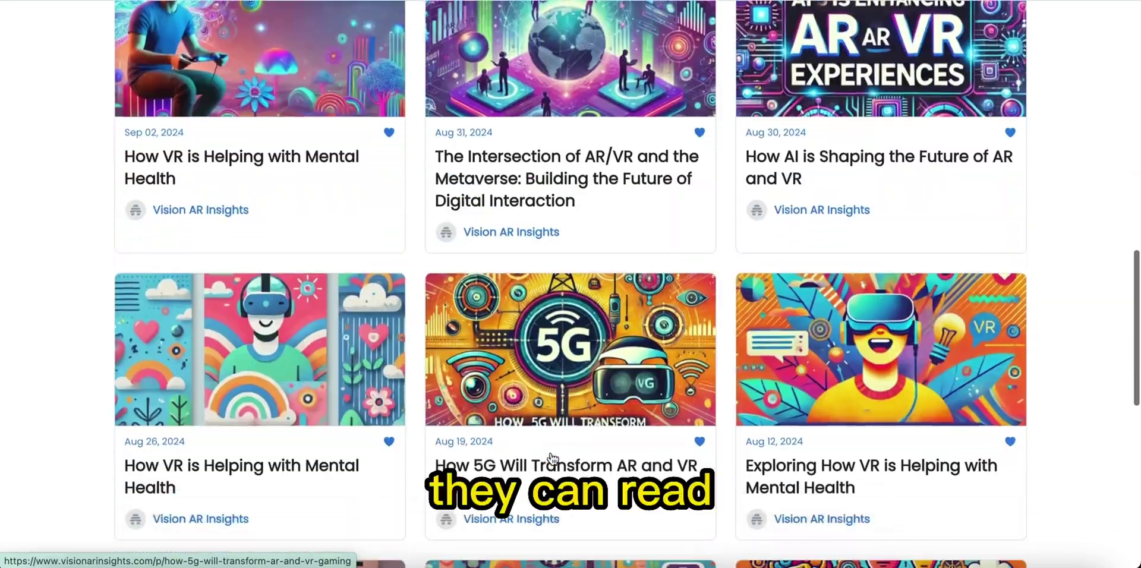
scroll(535, 404, up, 2)
scroll(513, 342, up, 6)
scroll(513, 343, up, 7)
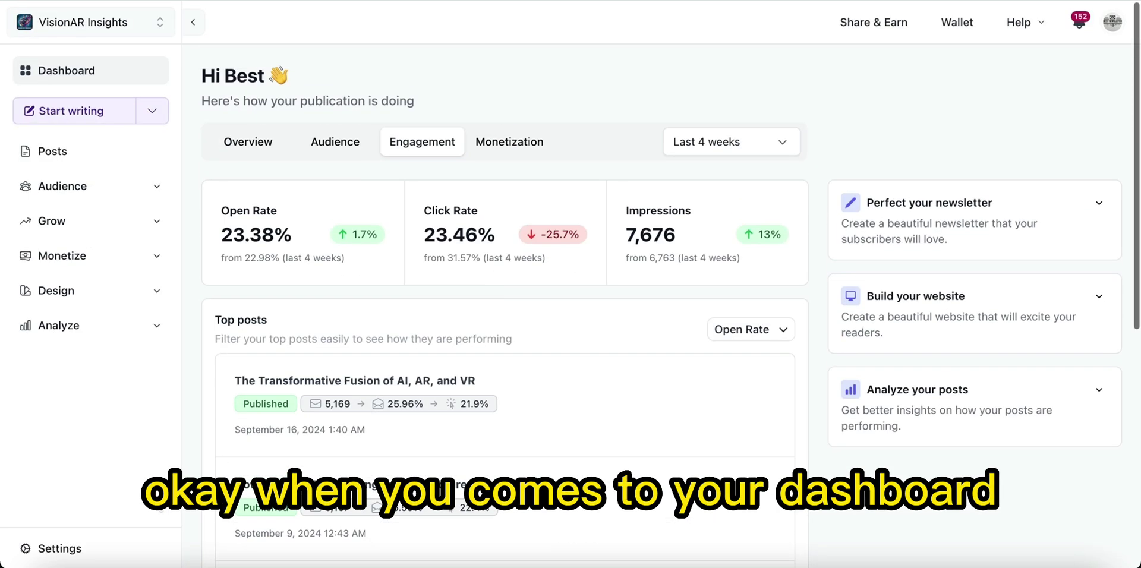
Open Settings > Publication and scroll the General settings to the Private Publication option
click(57, 548)
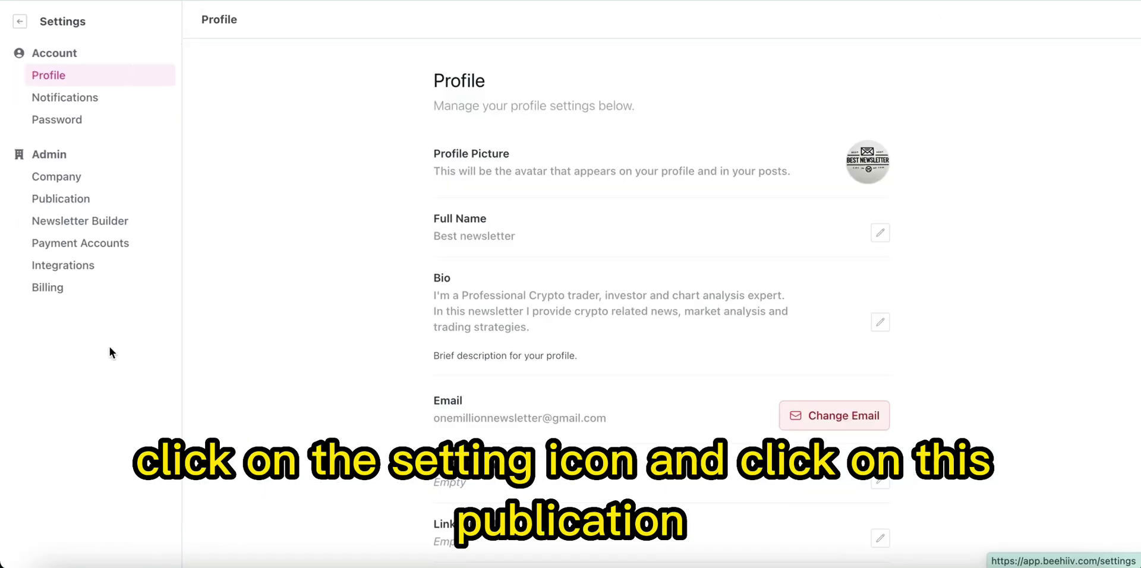
click(74, 207)
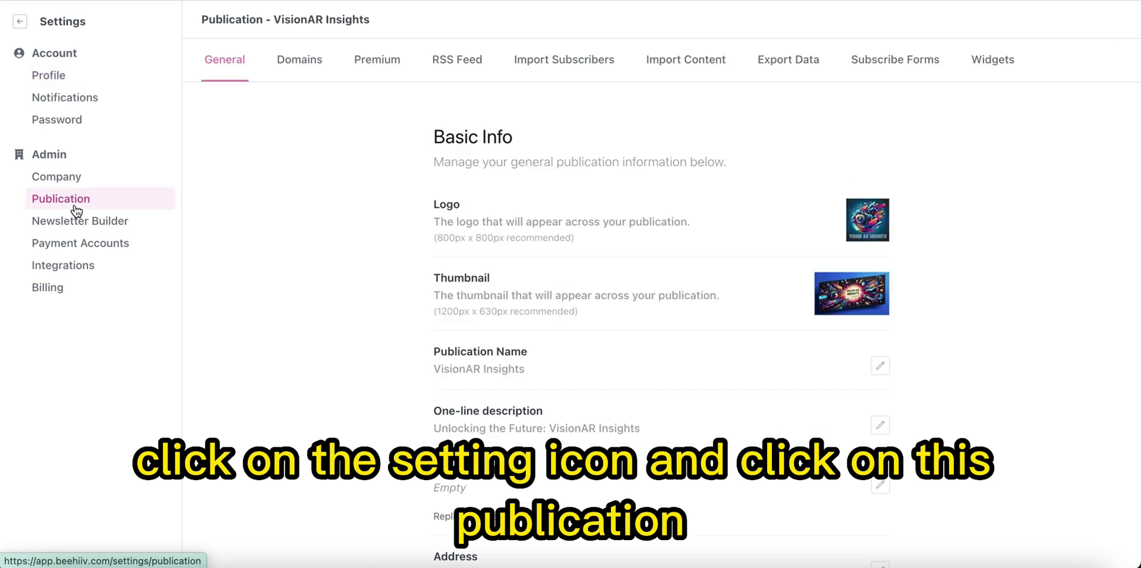
scroll(388, 245, down, 3)
scroll(387, 245, down, 3)
scroll(387, 245, down, 4)
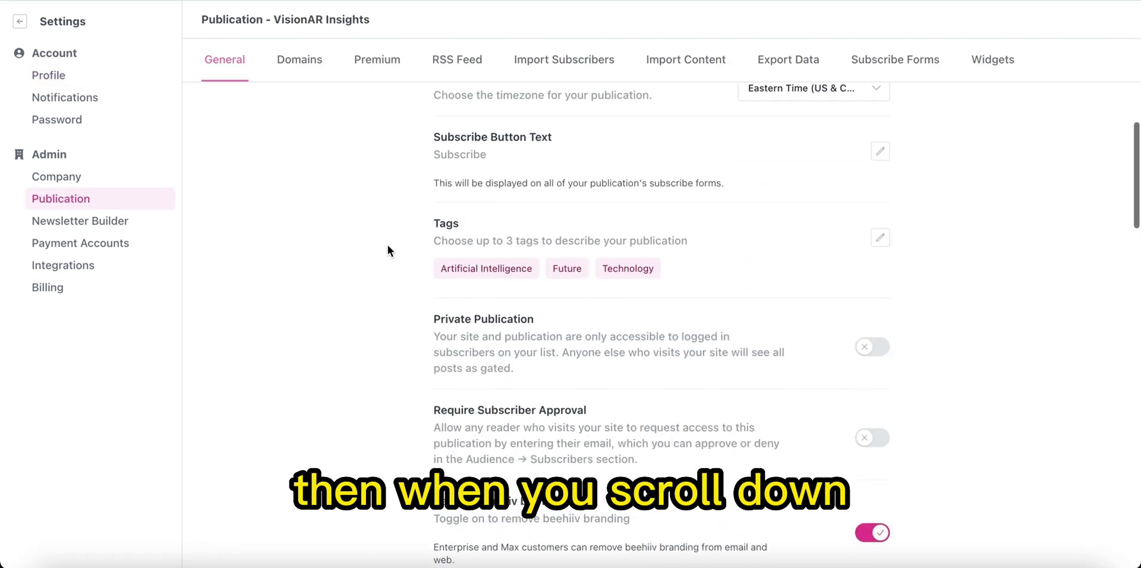
scroll(605, 275, up, 3)
scroll(604, 275, down, 5)
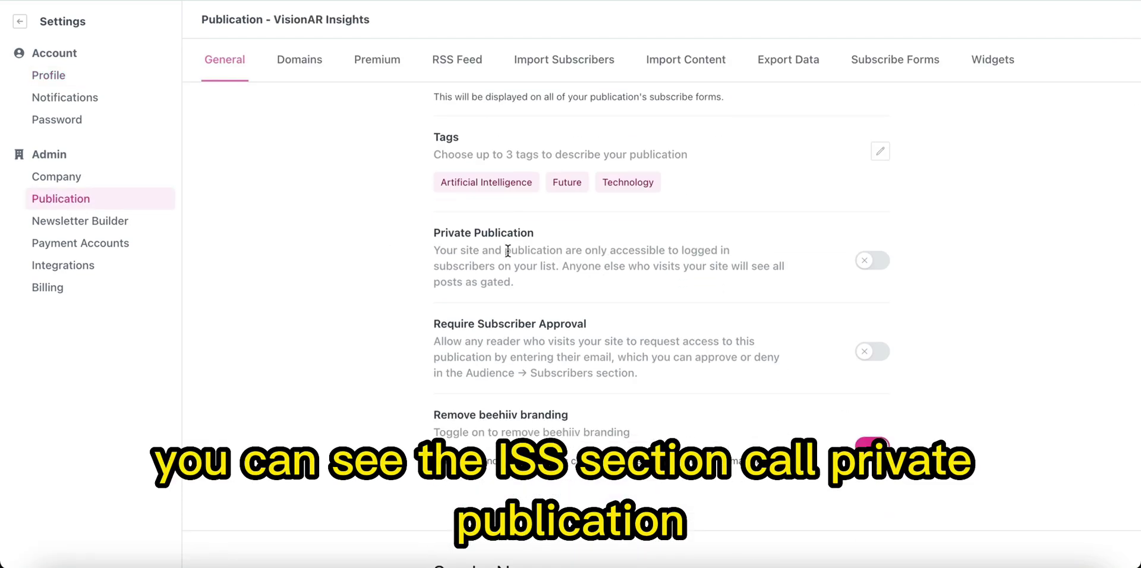
scroll(831, 382, up, 2)
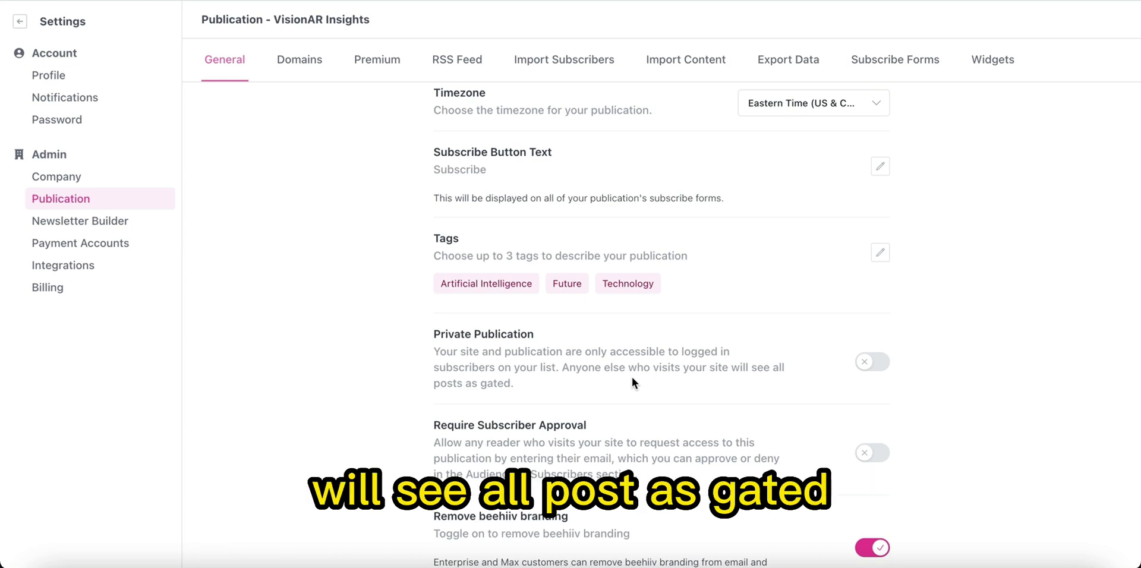
Turn on Private Publication to restrict VisionAR Insights to signed-in subscribers
click(872, 362)
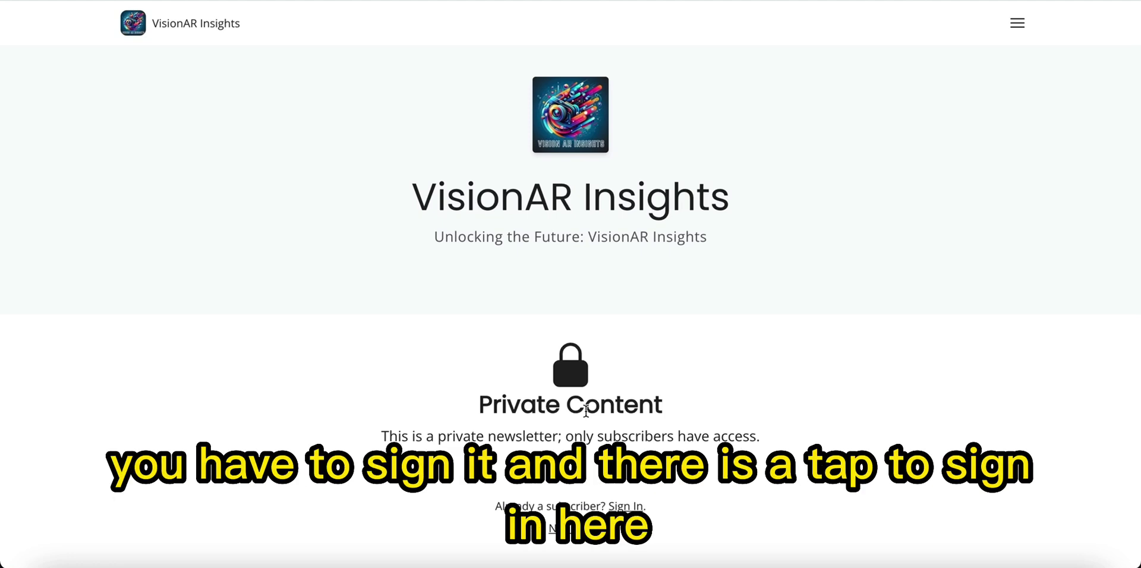
click(630, 507)
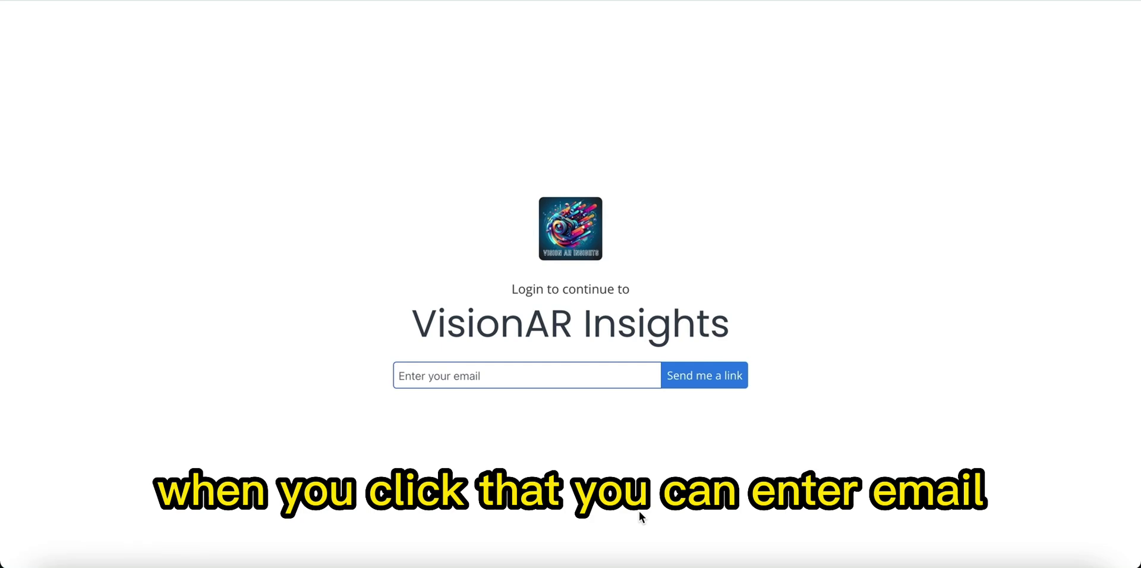